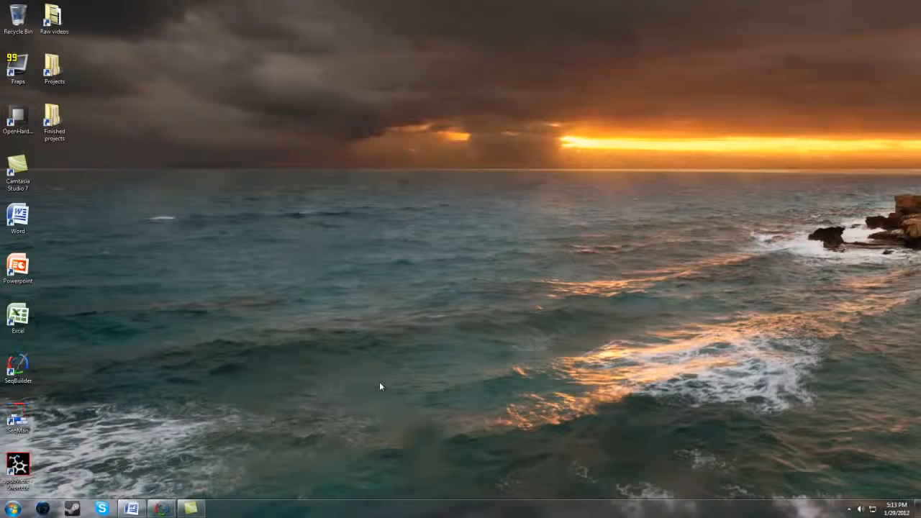
Switch to SeqBuilder and select the Target PCR product feature to examine the stretch of sequence it covers
left_click(163, 509)
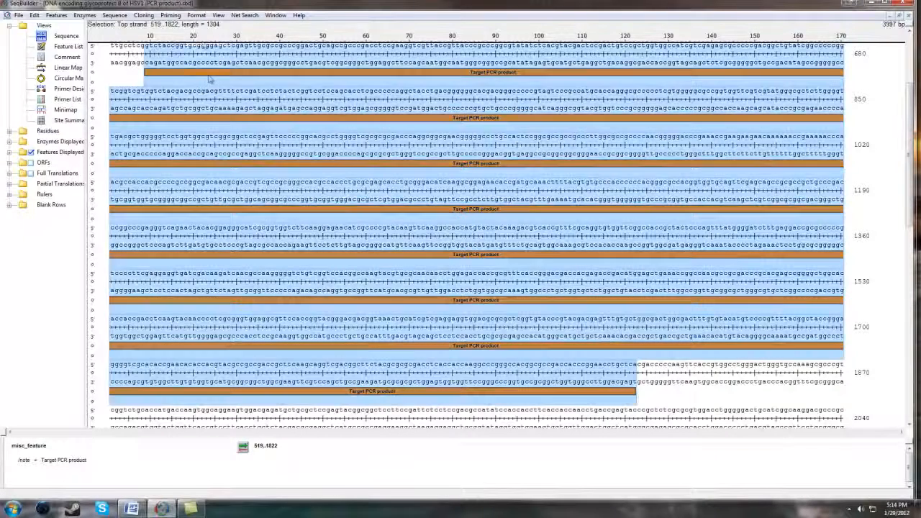
left_click(204, 73)
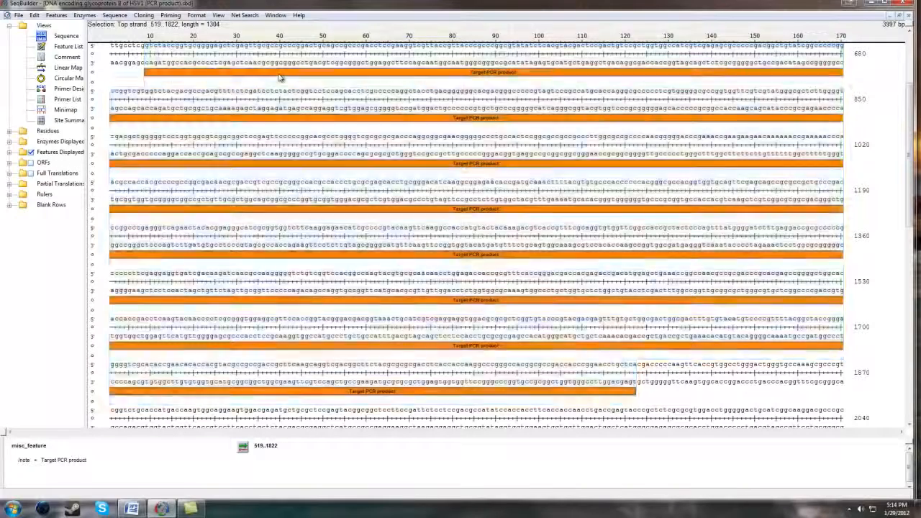
left_click(120, 46)
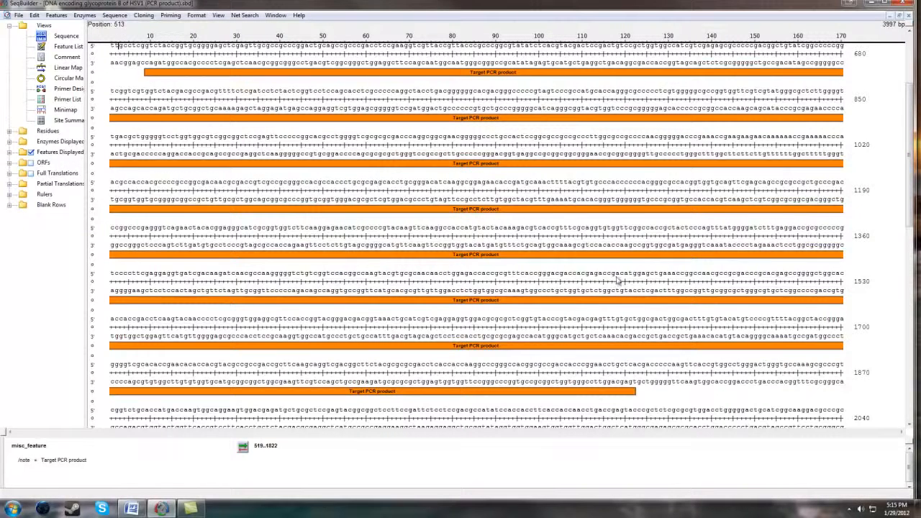
left_click(149, 74)
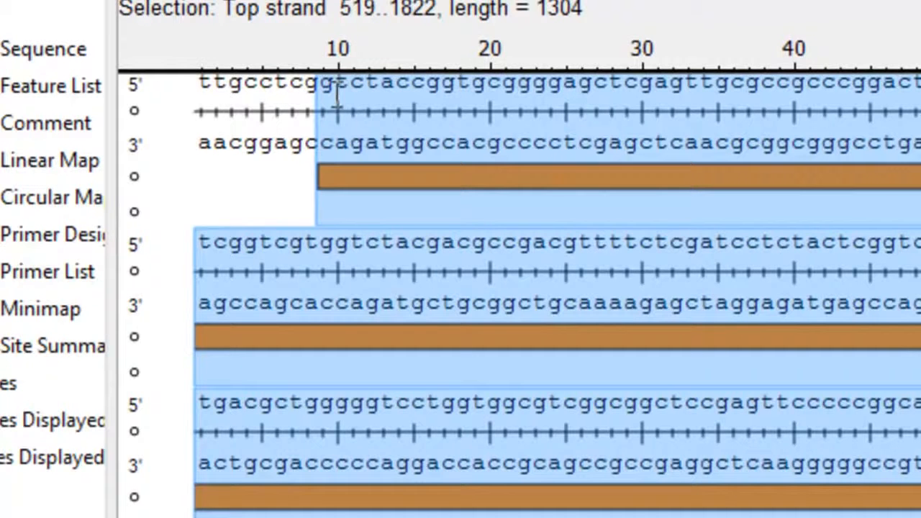
Create a new feature labelled "Forward Primer" over the first 24 bases of the target PCR product, positions 519 to 542
left_click(325, 90)
left_click_drag(343, 97, 681, 107)
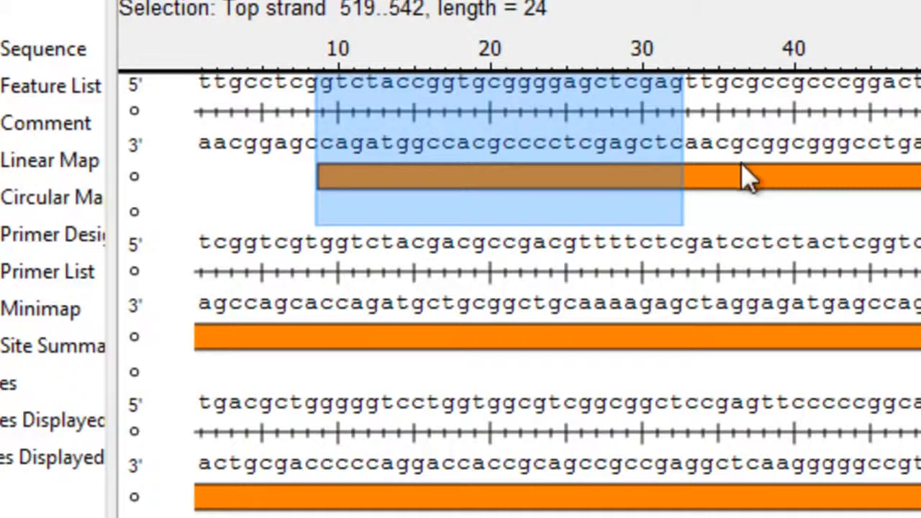
left_click(41, 6)
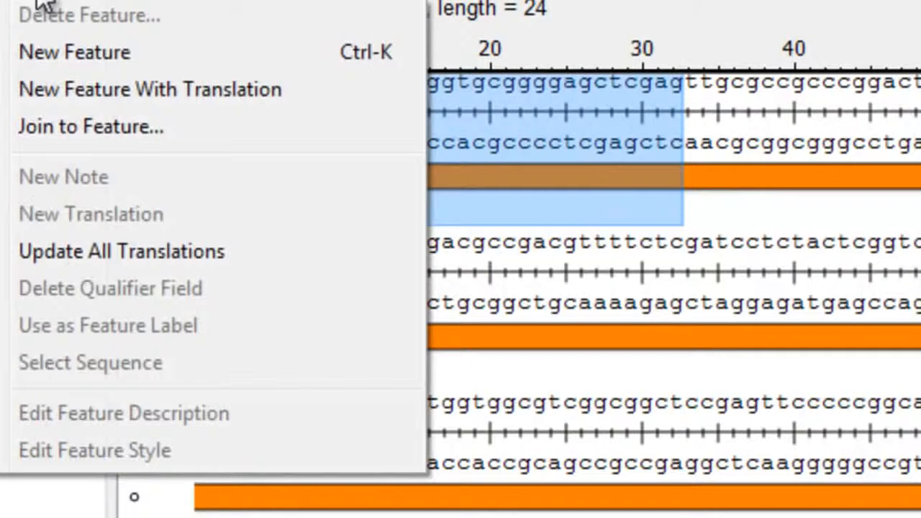
left_click(54, 65)
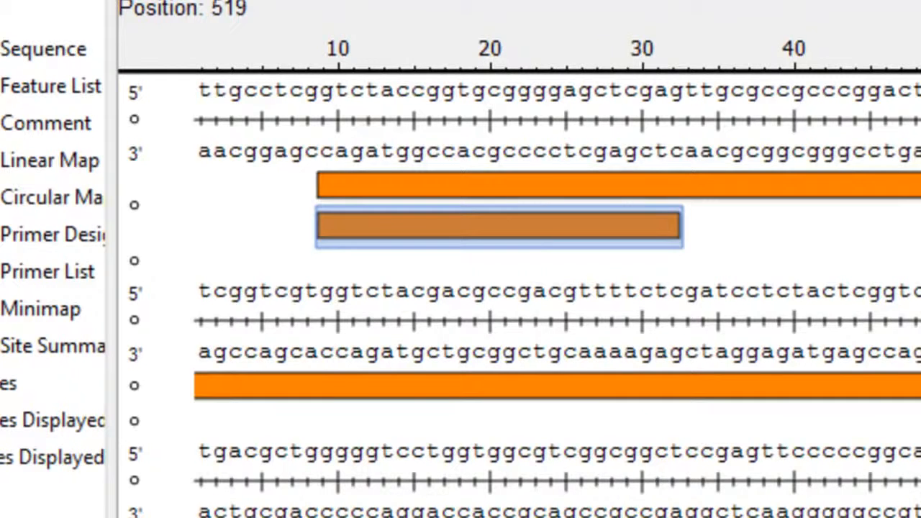
Change the fill color of the Forward Primer feature to light red
right_click(667, 228)
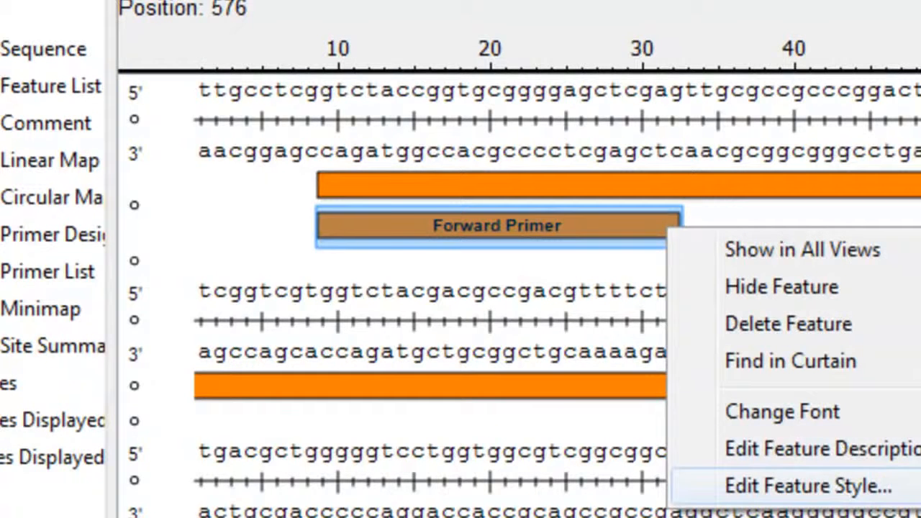
left_click(806, 485)
left_click(124, 207)
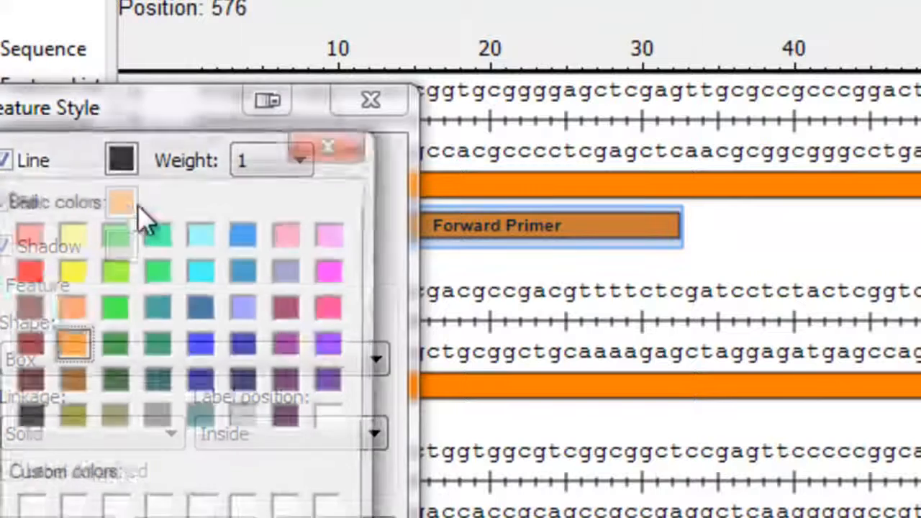
left_click(27, 230)
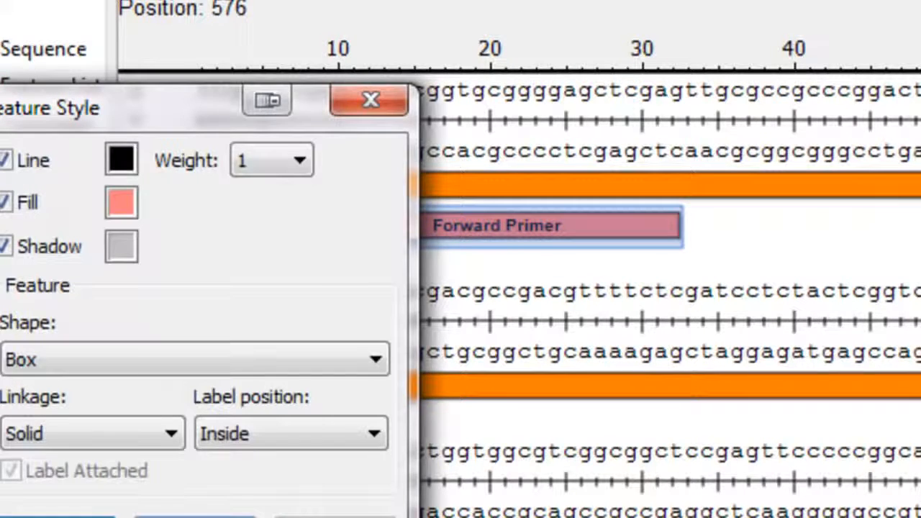
left_click(56, 517)
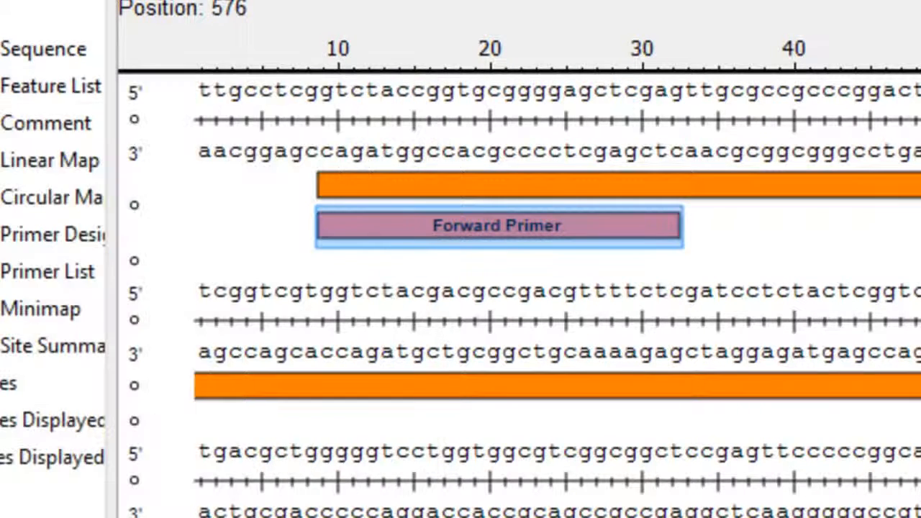
left_click(861, 137)
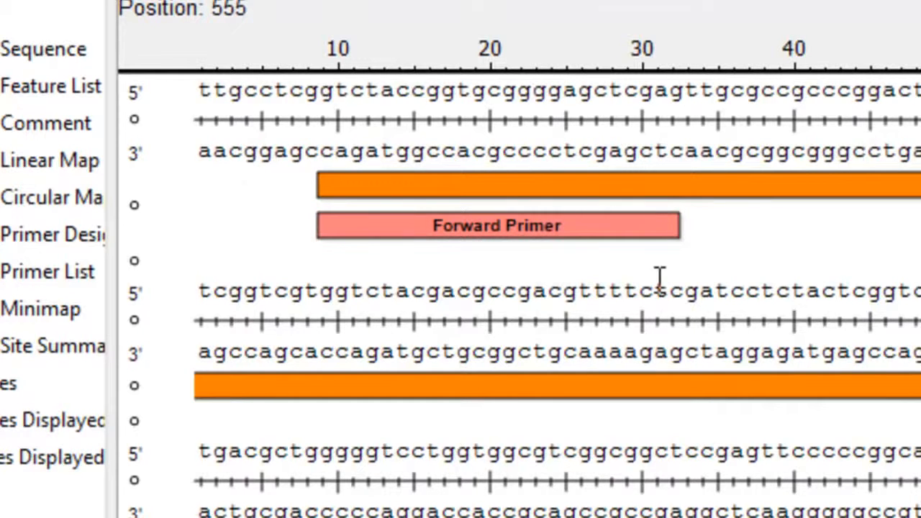
Examine the Forward Primer feature and the bases it covers at the start of the target PCR product
left_click(342, 232)
left_click(340, 232)
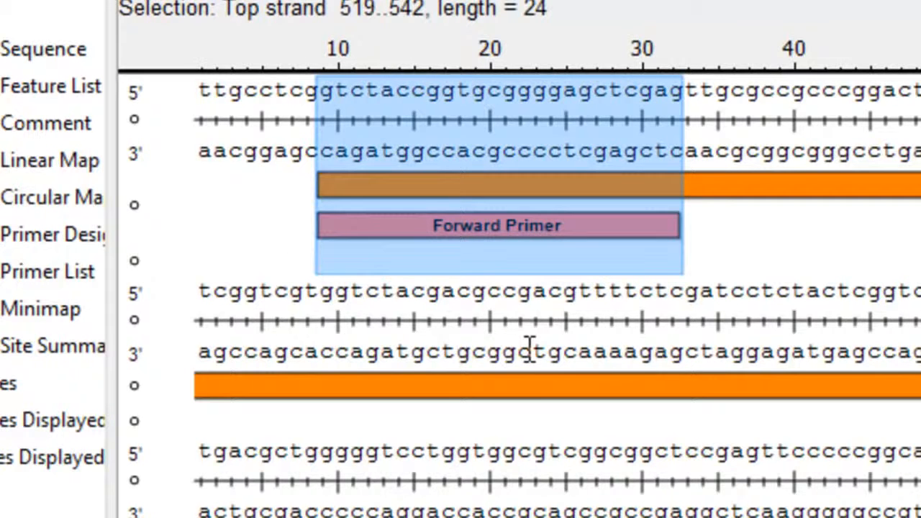
left_click(858, 97)
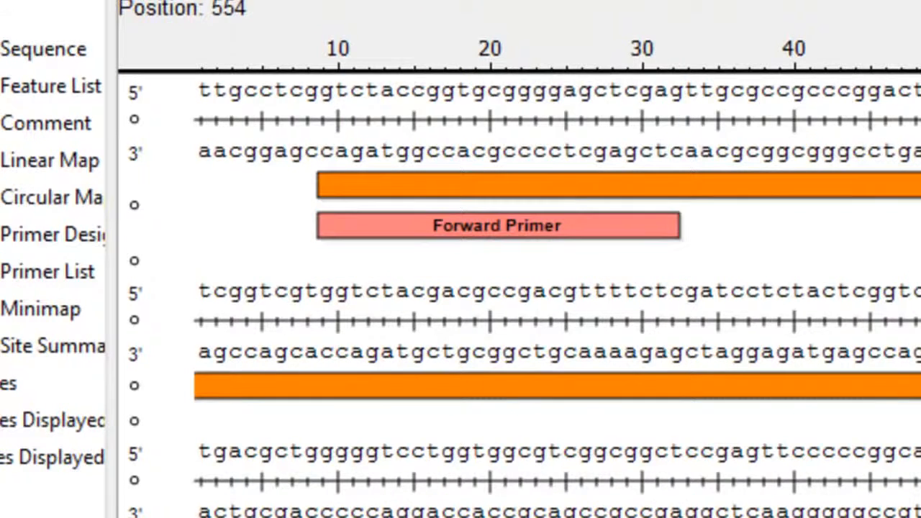
scroll(903, 119, "down", 1)
scroll(524, 294, "down", 3)
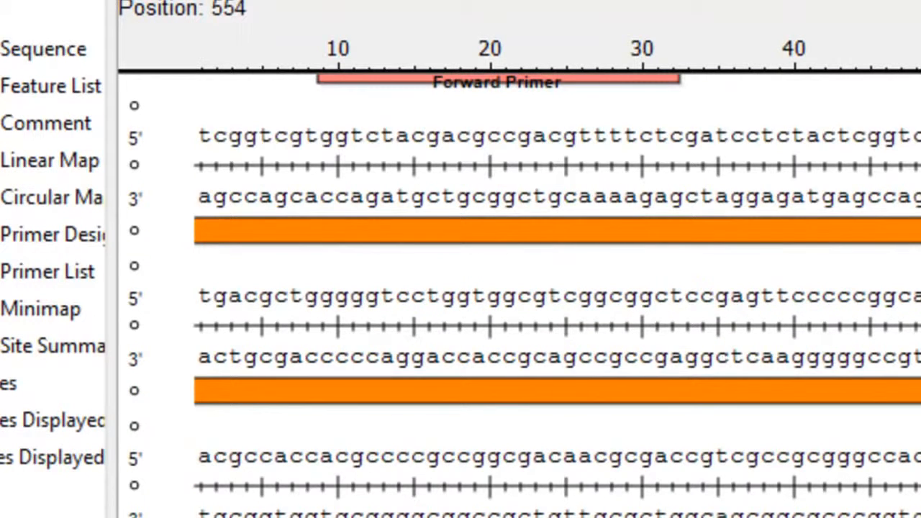
scroll(521, 315, "up", 3)
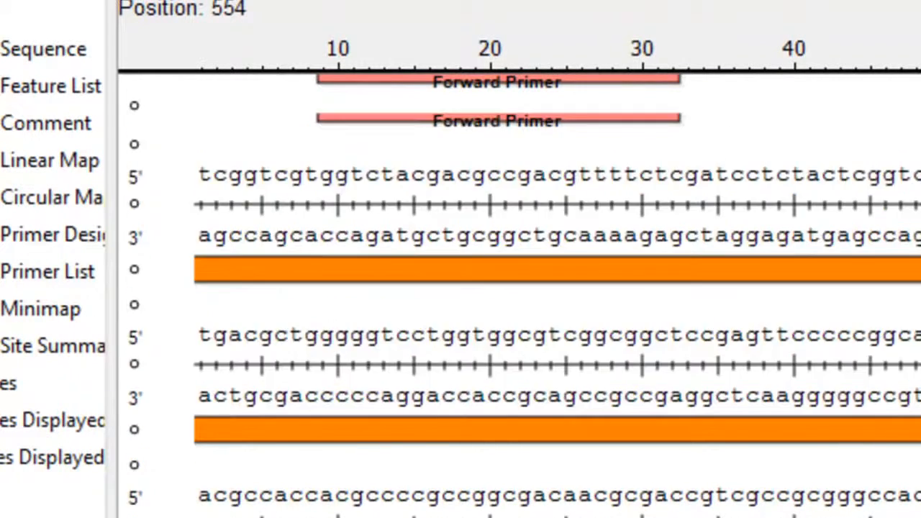
scroll(521, 315, "up", 1)
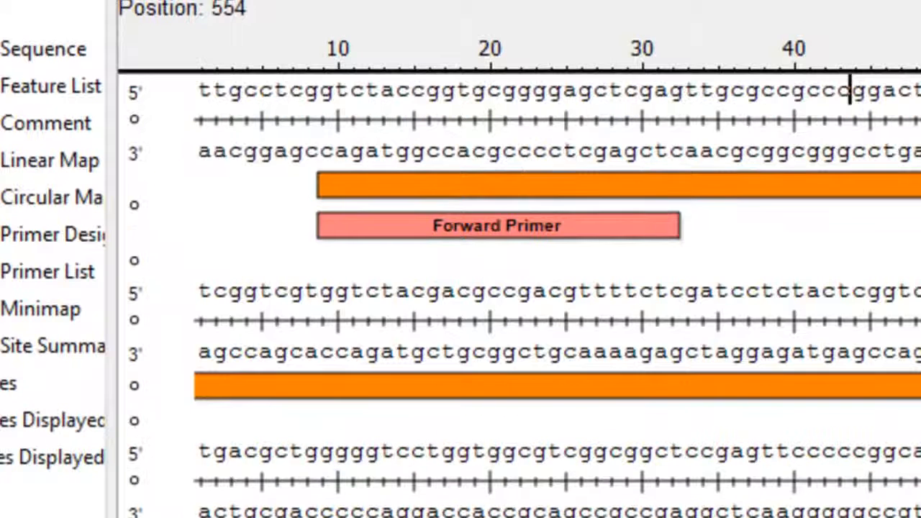
left_click(335, 86)
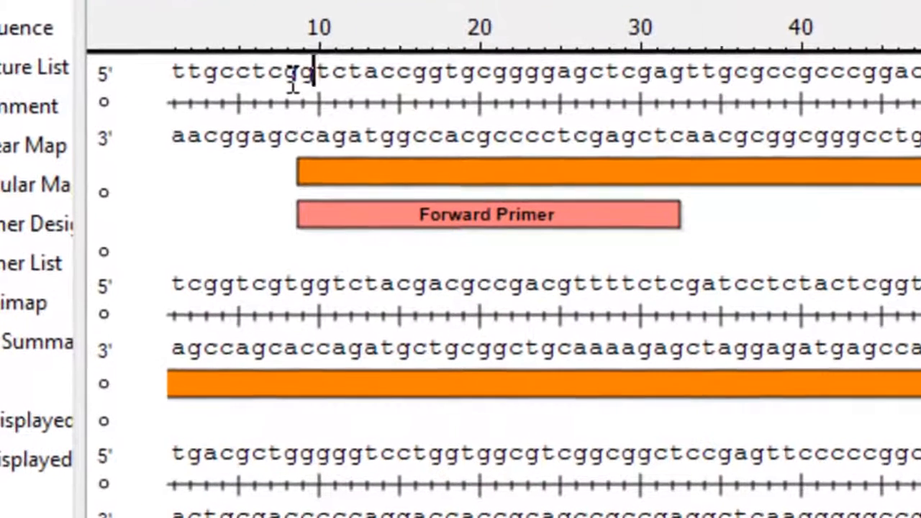
left_click_drag(318, 99, 685, 81)
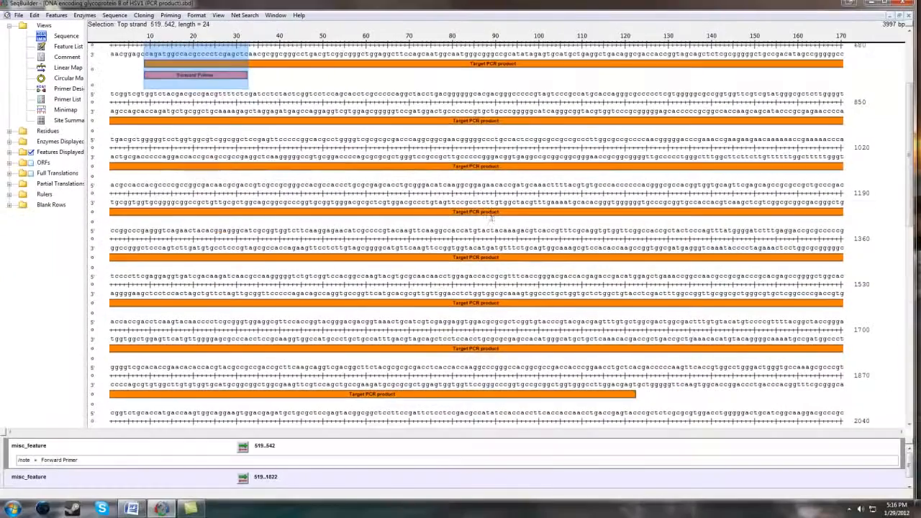
Create a new feature labelled "Reverse Primer" over the last 24 bases of the target PCR product, positions 1799 to 1822
scroll(491, 216, "down", 2)
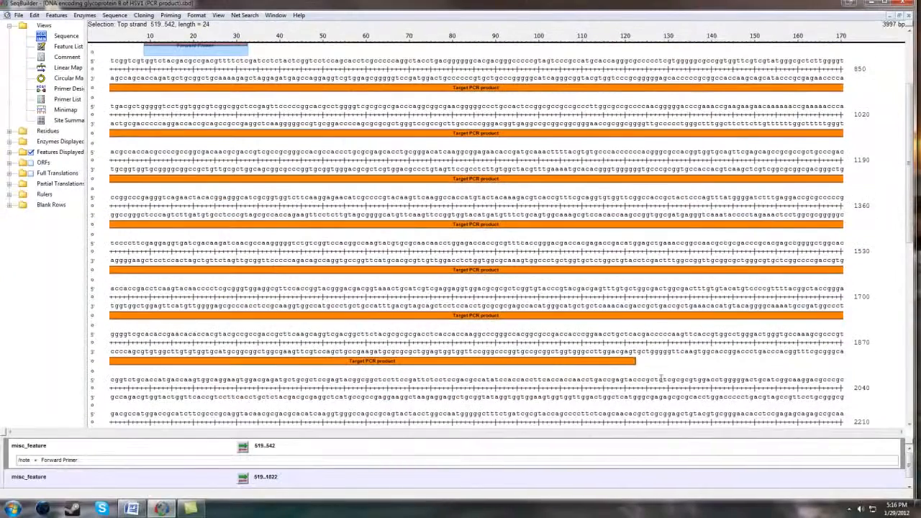
left_click(654, 363)
left_click(635, 362)
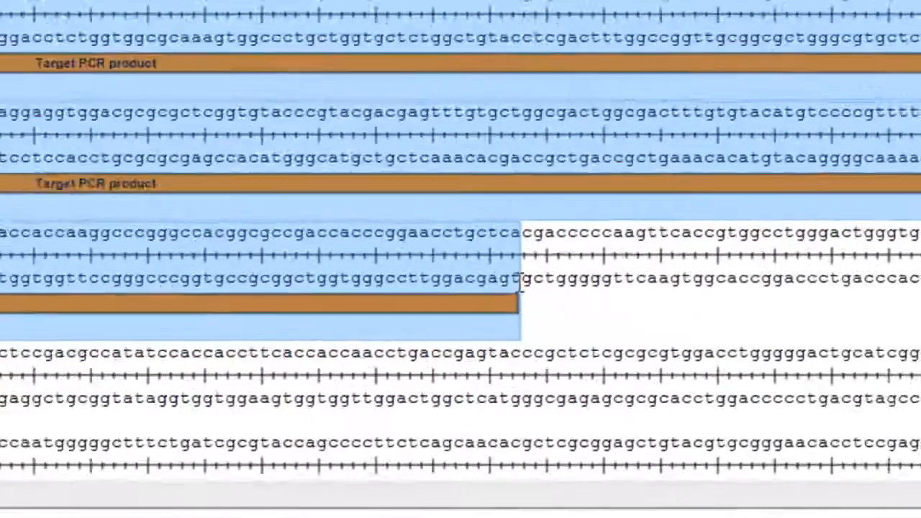
left_click_drag(634, 350, 614, 351)
left_click_drag(414, 261, 371, 259)
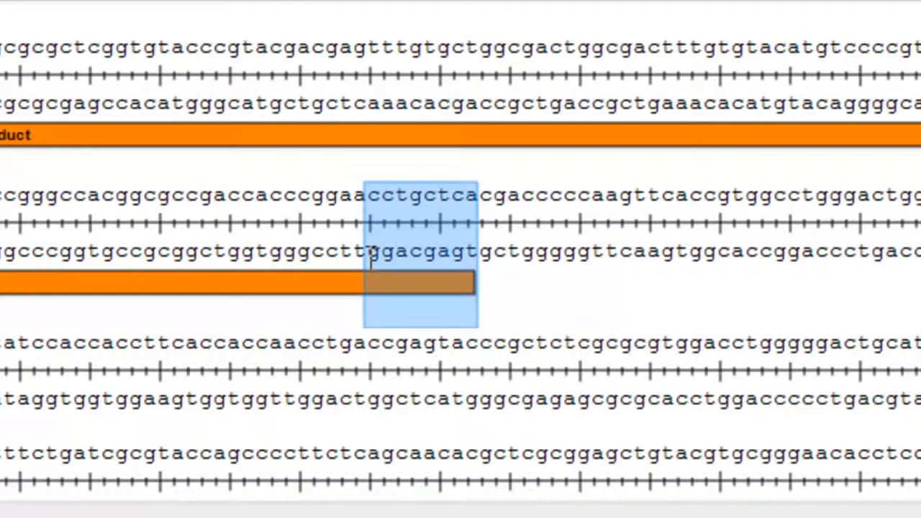
mouse_move(371, 259)
left_mouse_down()
mouse_move(364, 264)
mouse_move(376, 255)
left_mouse_up()
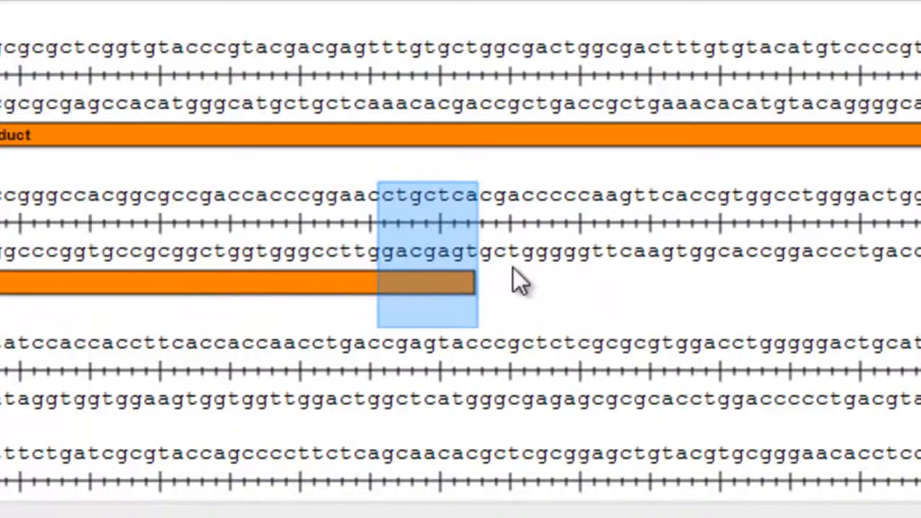
left_click(489, 251)
left_click_drag(480, 249, 140, 263)
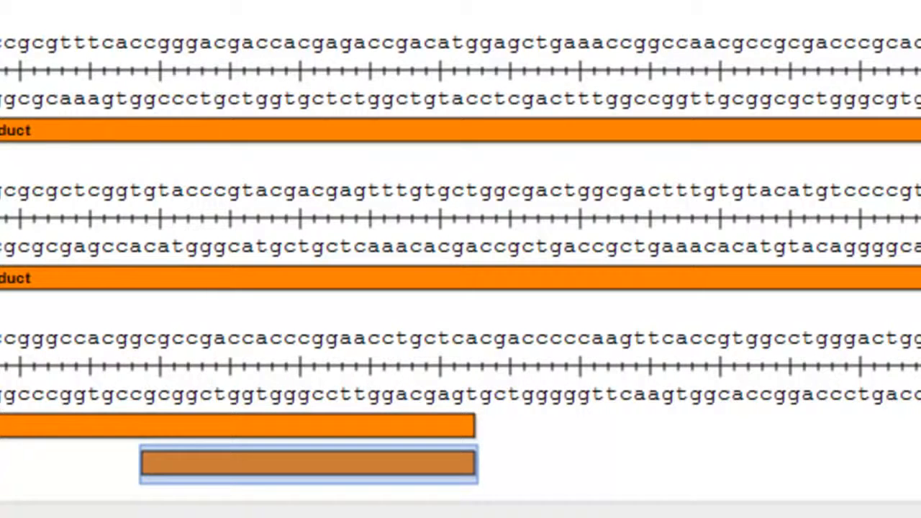
left_click(725, 243)
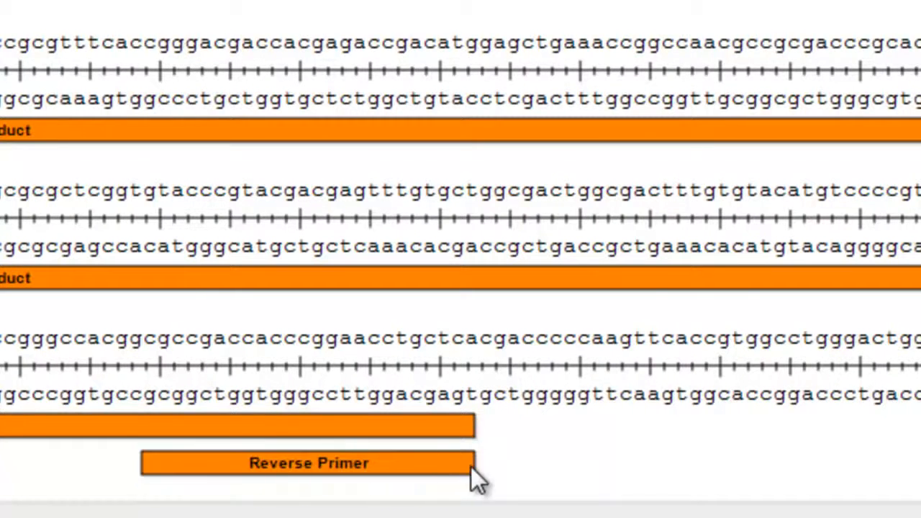
Change the fill color of the Reverse Primer feature to light green
left_click(470, 467)
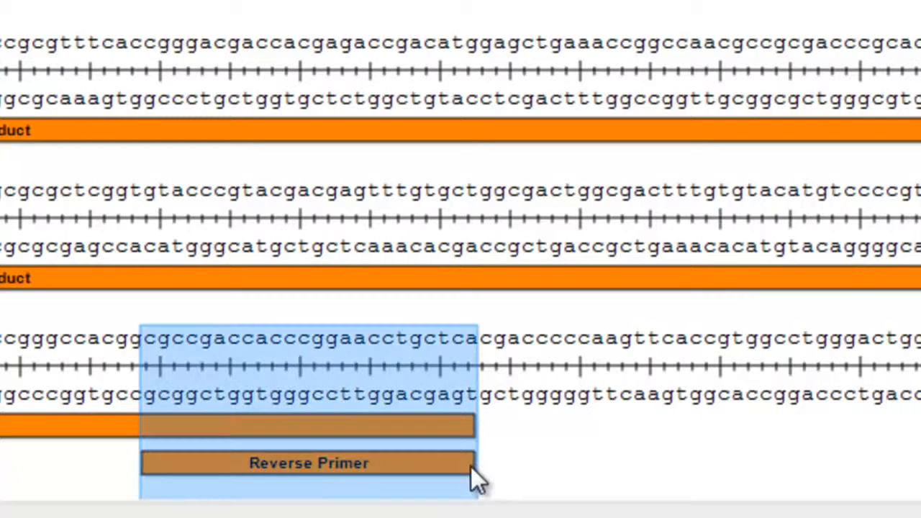
left_click(606, 335)
scroll(529, 455, "down", 2)
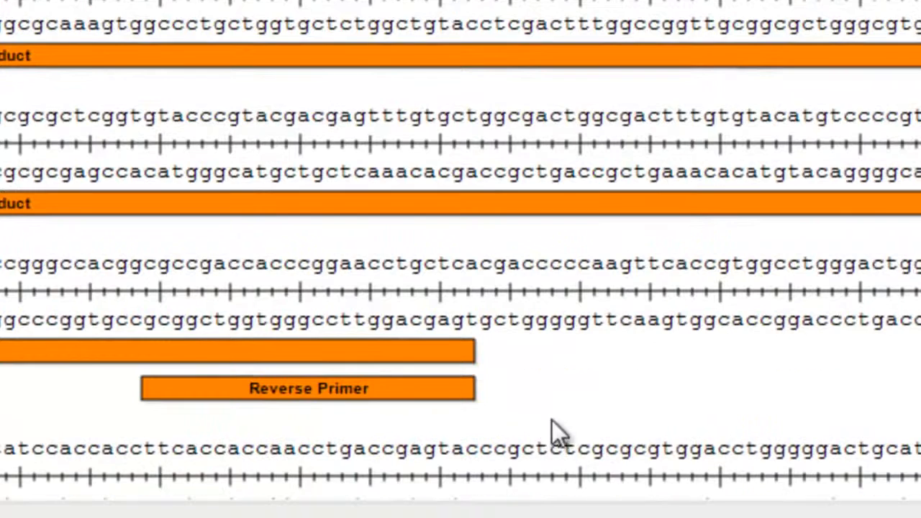
right_click(472, 389)
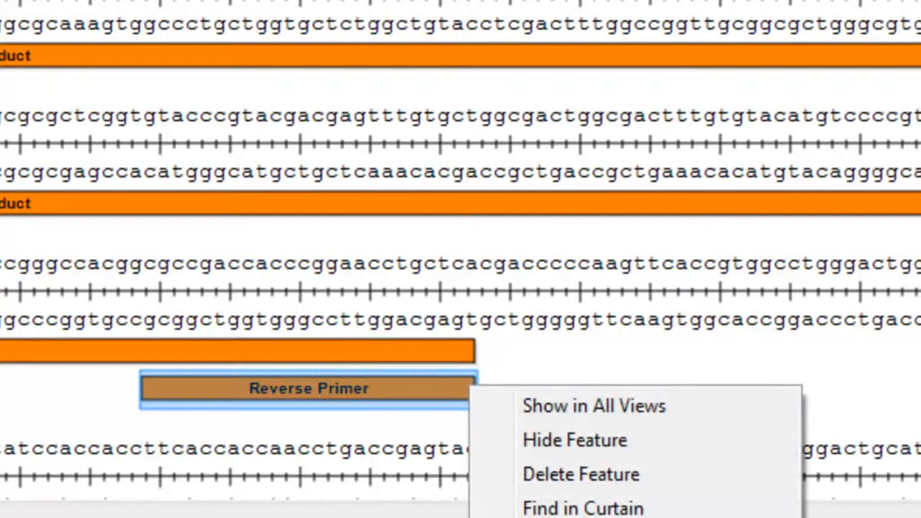
key("Escape")
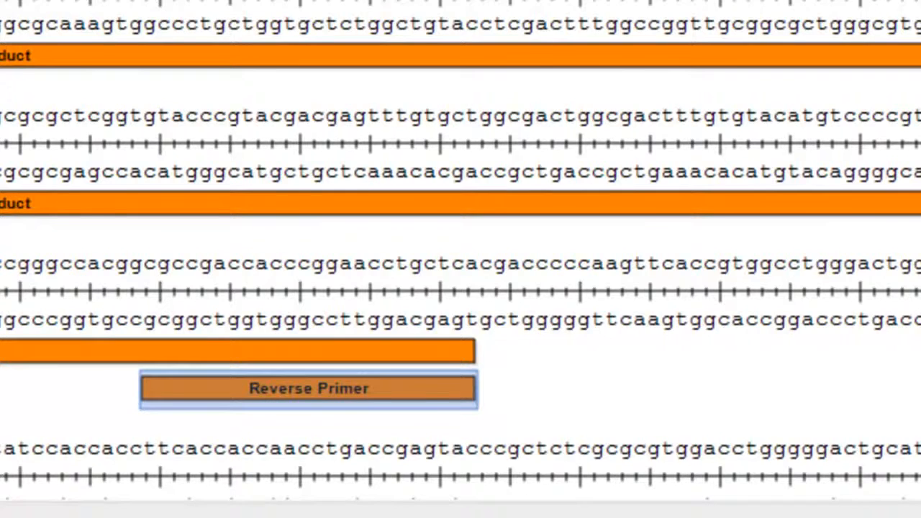
scroll(461, 260, "up", 2)
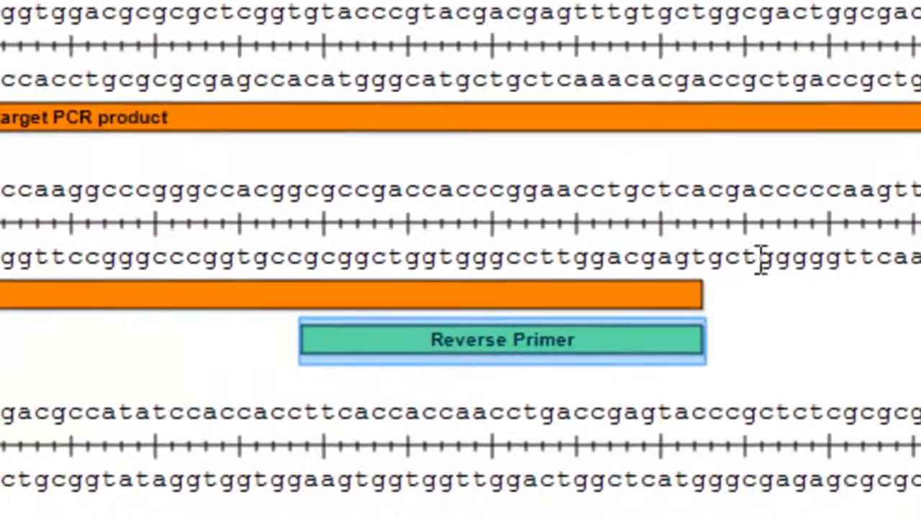
Compare the Forward Primer and Reverse Primer features by selecting each one at the two ends of the target PCR product
left_click(695, 351)
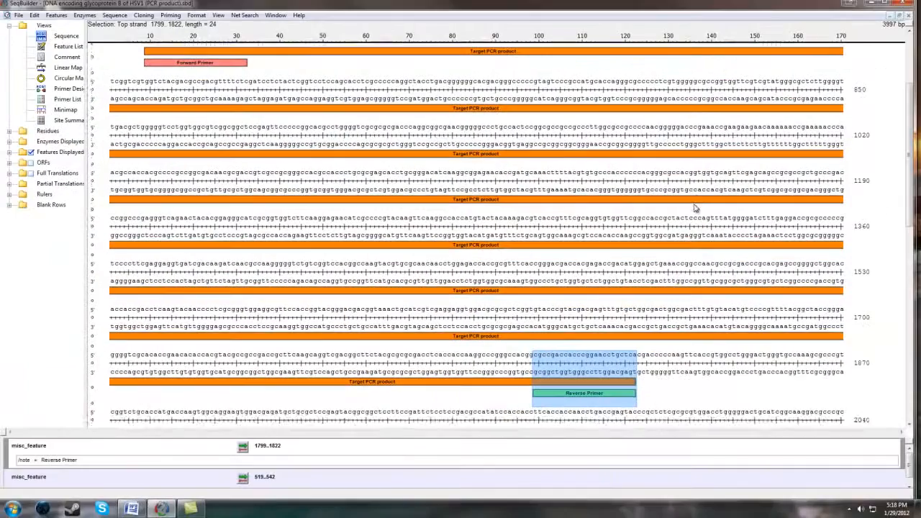
scroll(697, 210, "up", 1)
scroll(700, 209, "up", 1)
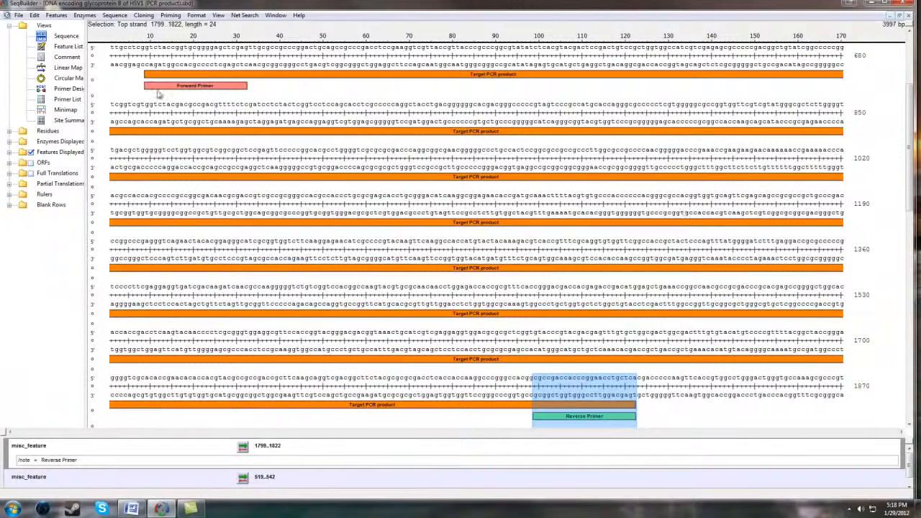
left_click(157, 88)
left_click(632, 417)
left_click(210, 87)
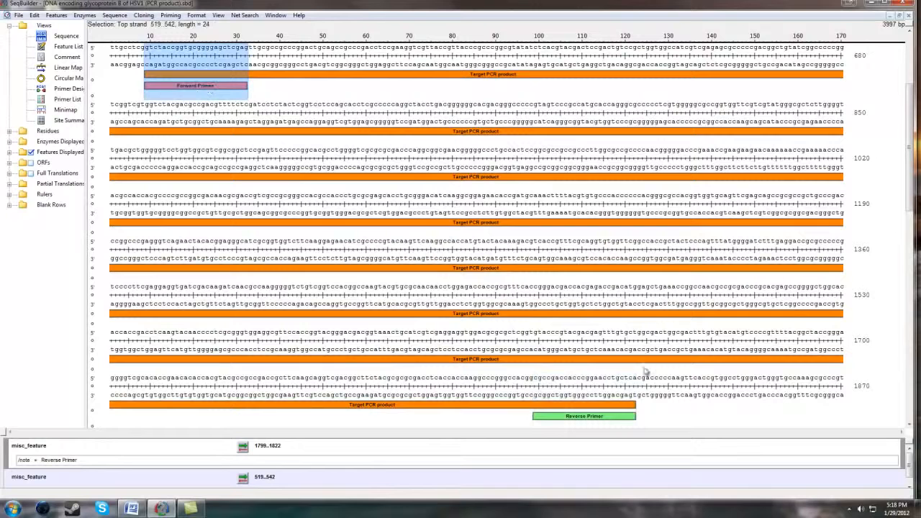
left_click(635, 417)
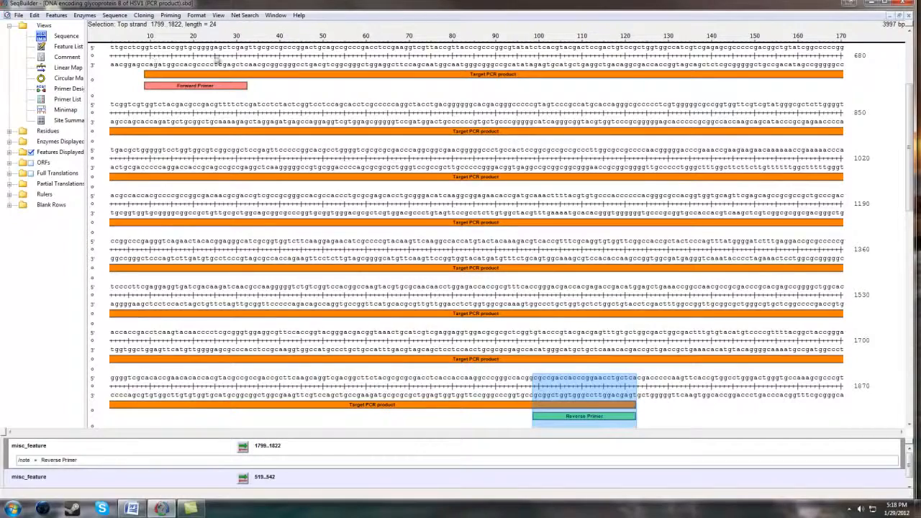
left_click(146, 87)
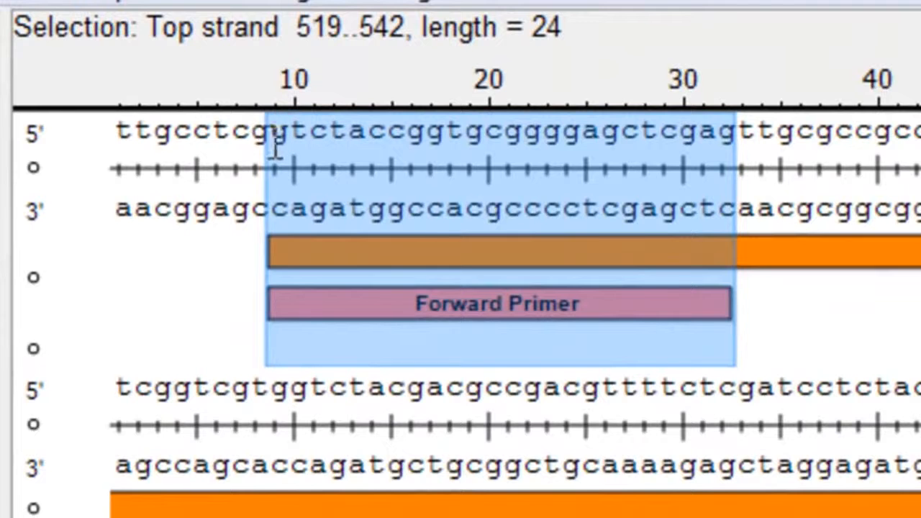
Copy the 24 forward primer bases, positions 519 to 542, and paste them into the blank Word document
left_click_drag(278, 138, 730, 136)
key("ctrl+c")
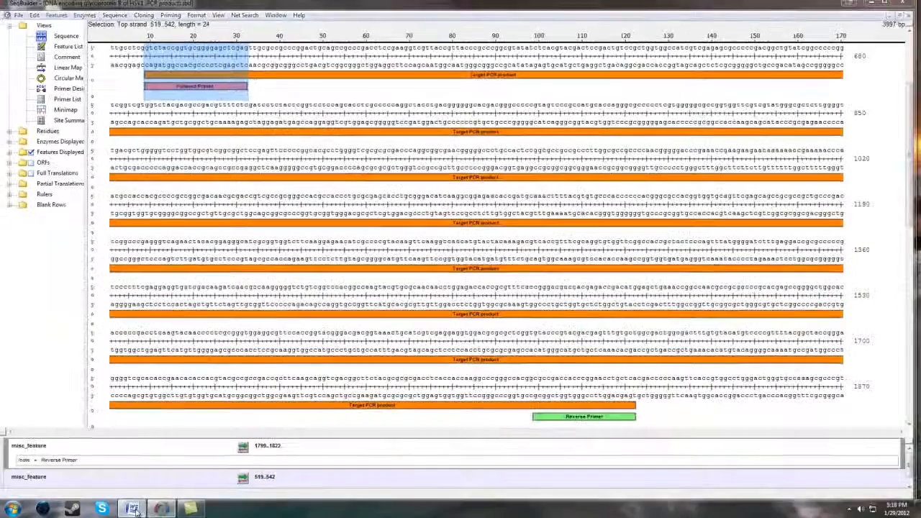
left_click(135, 511)
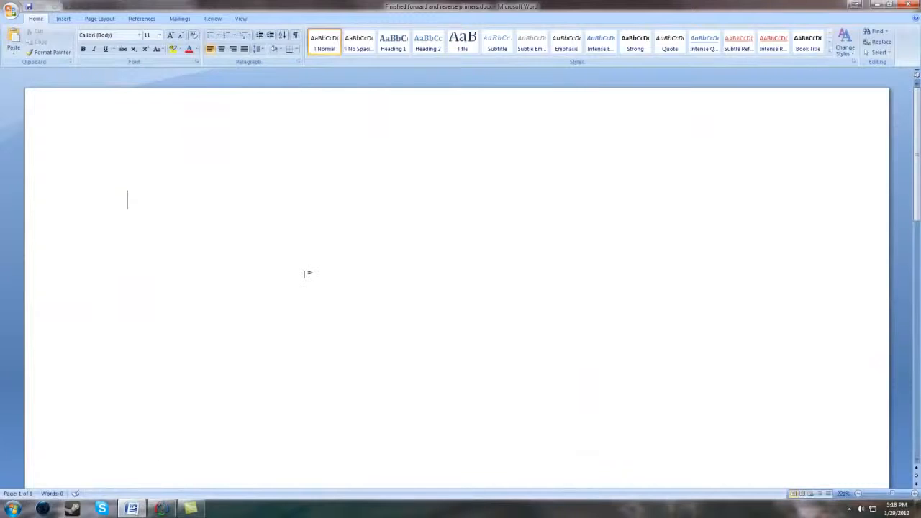
key("ctrl+v")
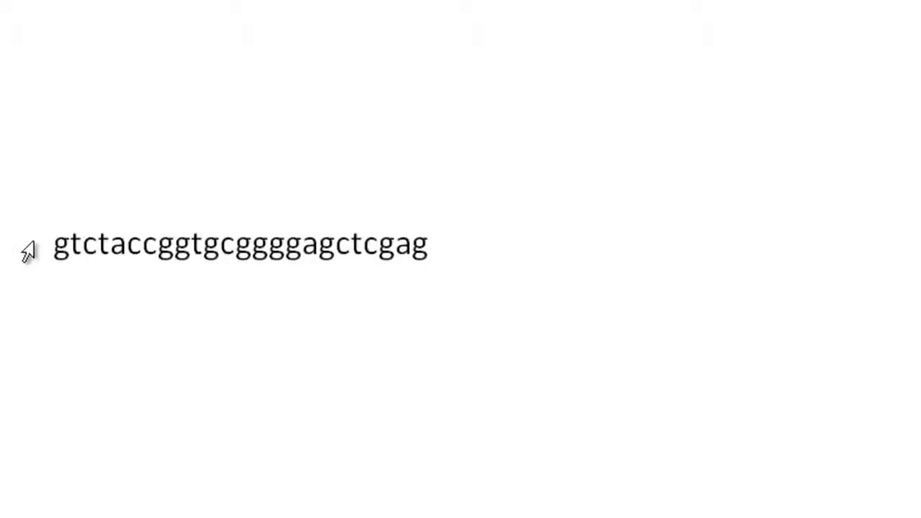
Mark the pasted sequence with 5' before it and 3' after it, followed by the label "(Forward primer)"
key("Home")
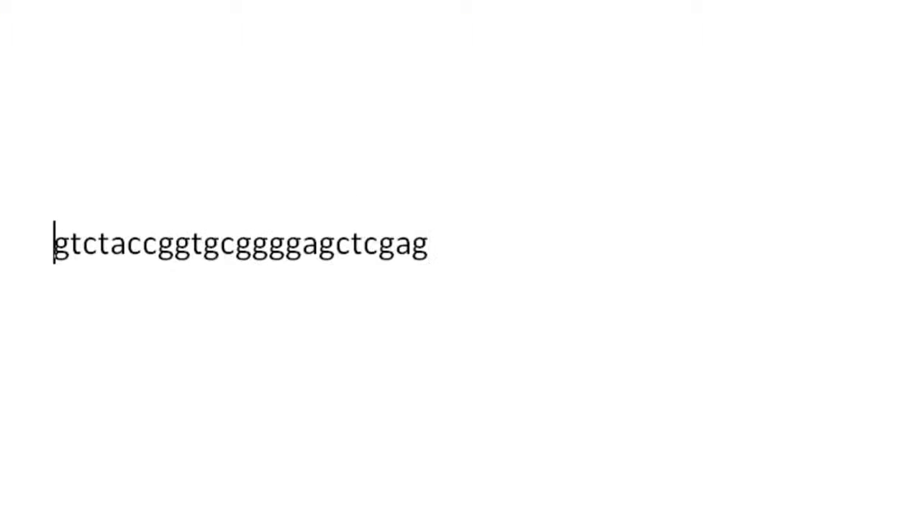
type("5'")
key("Right")
key("Right")
key("Right")
key("Right")
key("Right")
key("Right")
key("Right")
key("Right")
key("Right")
key("Right")
key("Right")
key("Right")
key("Right")
key("Right")
key("Right")
key("Right")
key("Right")
key("Right")
key("Right")
key("Right")
key("Right")
key("Right")
key("Right")
key("Right")
type("3'")
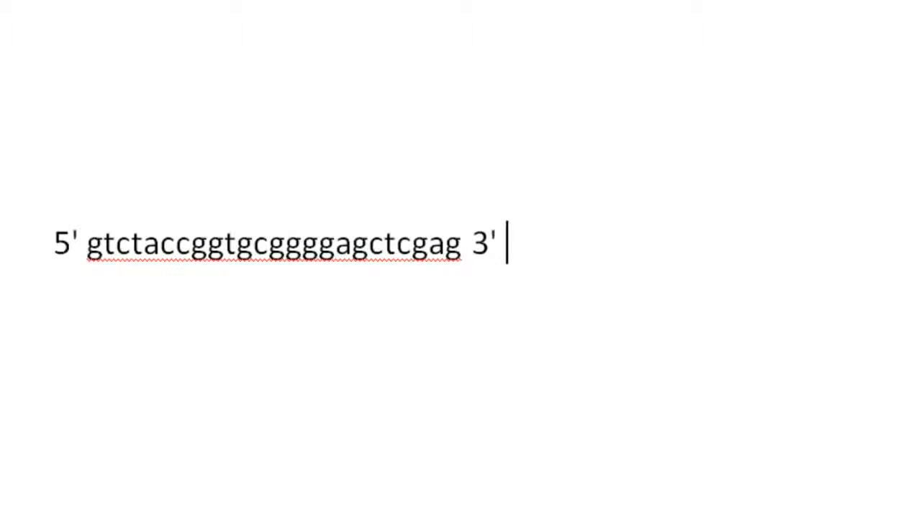
type(" (Forward pr")
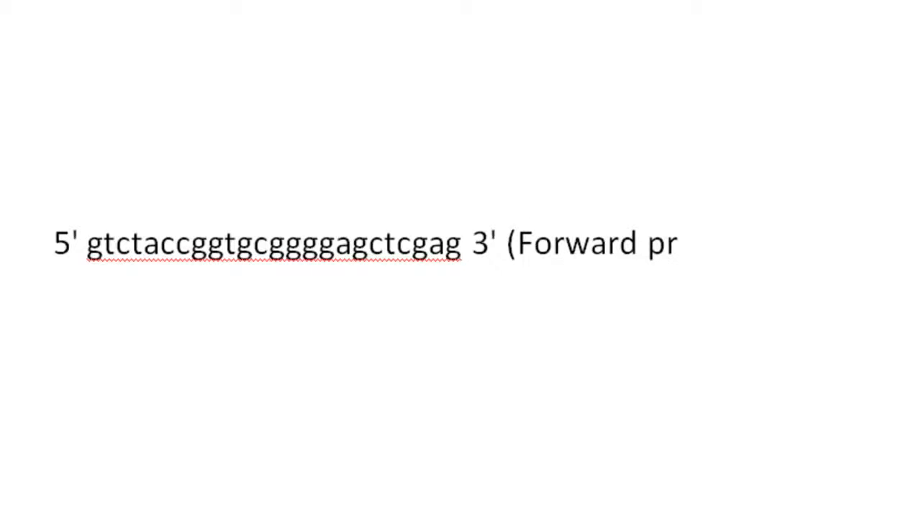
type("imer)")
Separate the forward primer sequence with spaces into groups of three bases: gtc tac cgg tgc ggg gag ctc gag
key("Left")
key("Left")
key("Left")
key("Left")
key("Left")
key("Left")
key("Left")
key("Left")
key("Left")
key("Left")
key("Left")
key("Left")
key("Left")
key("Left")
key("Left")
key("Left")
key("Left")
key("Left")
key("Left")
key("Left")
key("Left")
key("Left")
key("Left")
key("Left")
key("Left")
key("Left")
key("Left")
key("Left")
key("Left")
key("Left")
key("Left")
key("Left")
key("Left")
key("Left")
key("Left")
key("Left")
key("Left")
key("Left")
key("Left")
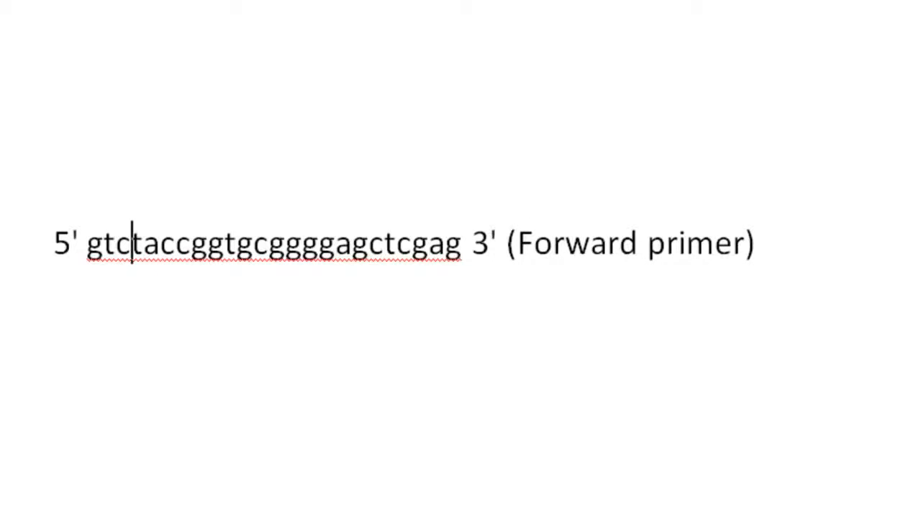
key("Right")
key("Right")
key("Right")
key("Right")
key("Right")
key("Right")
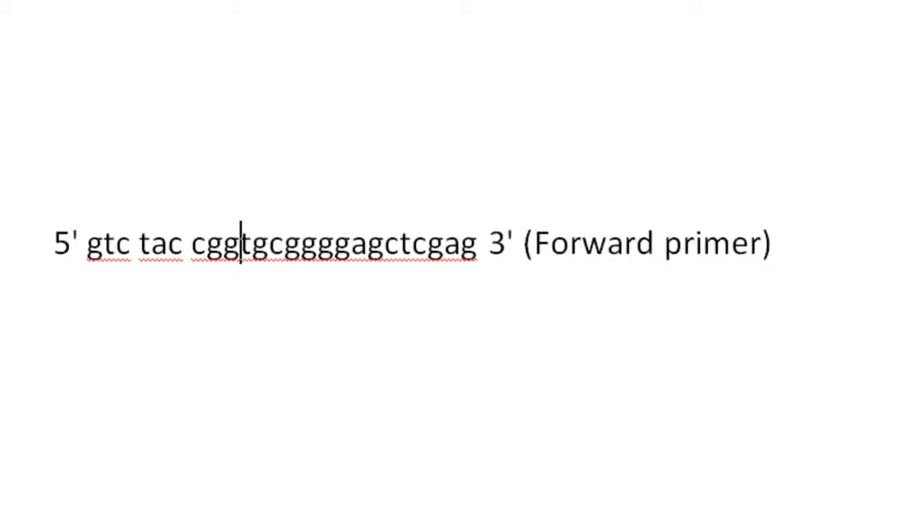
key("Right")
key("Right")
key("Right")
key("Right")
key("Right")
key("Right")
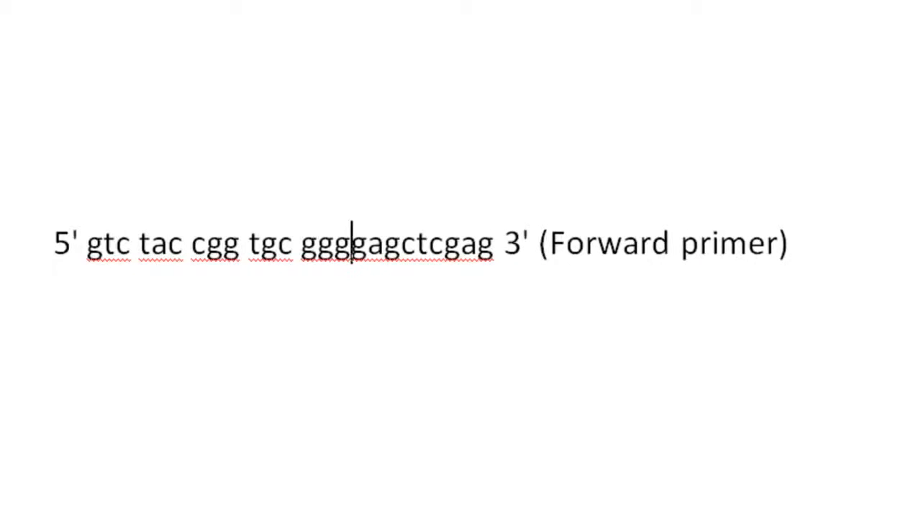
key("Right")
key("Right")
key("Right")
key("Right")
key("Right")
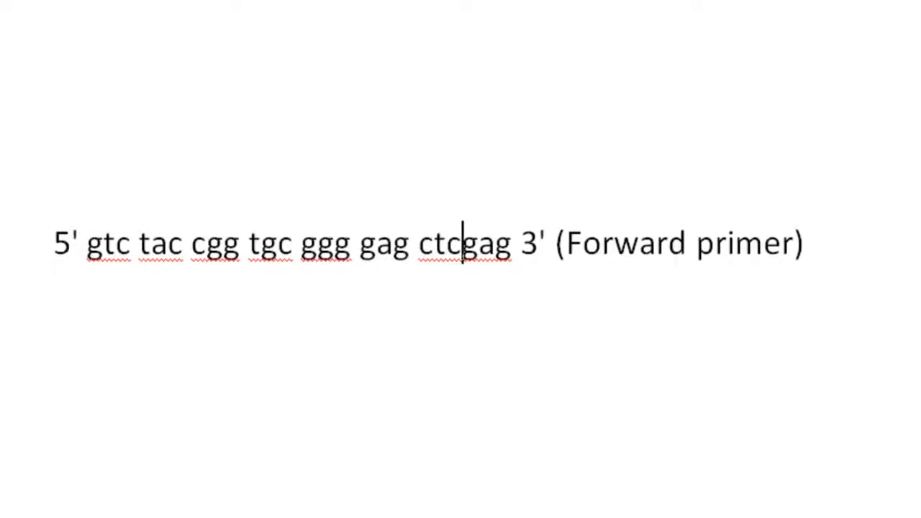
key("Right")
key("Right")
key("Right")
key("Right")
key("Right")
key("Right")
key("Right")
key("Right")
key("Right")
key("Right")
key("Right")
key("Right")
key("Right")
key("Right")
key("Right")
key("Right")
key("Right")
key("Right")
key("Right")
key("Right")
key("Right")
key("Right")
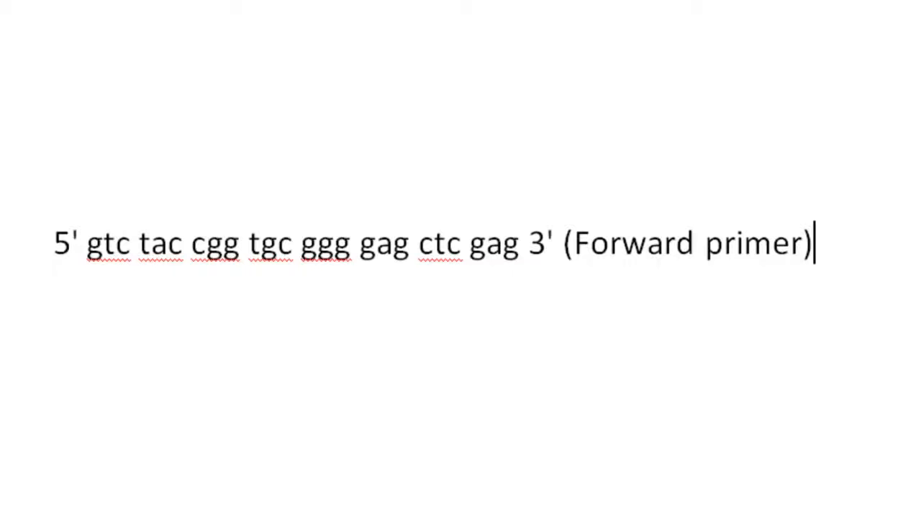
Start a new line below the forward primer in the Word document and enter 5' on it
key("Return")
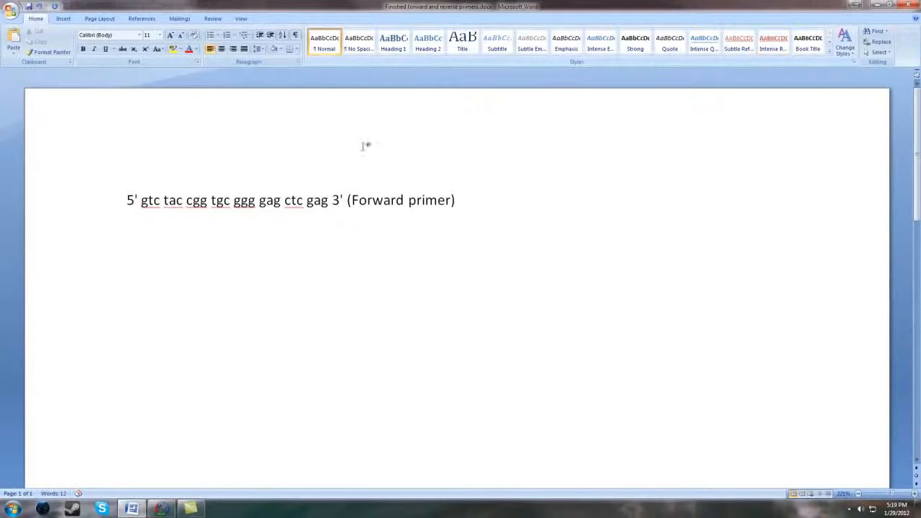
left_click(161, 509)
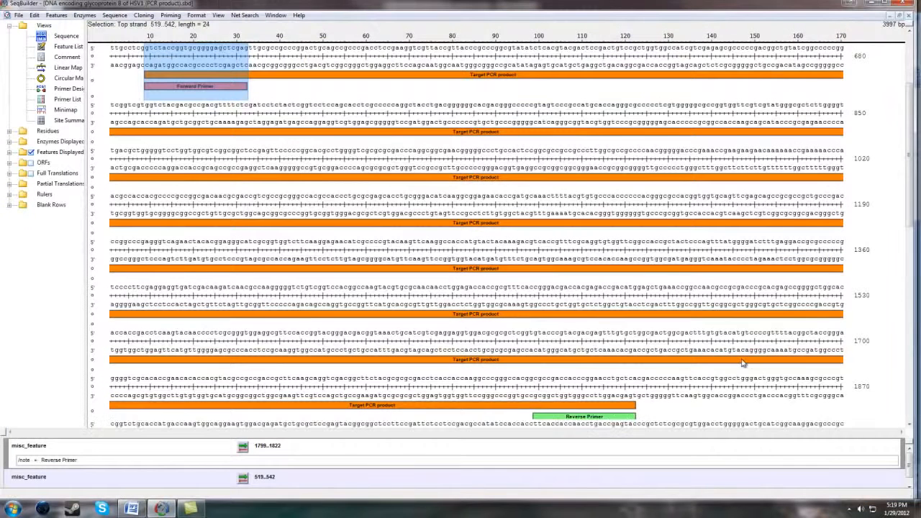
scroll(741, 363, "down", 2)
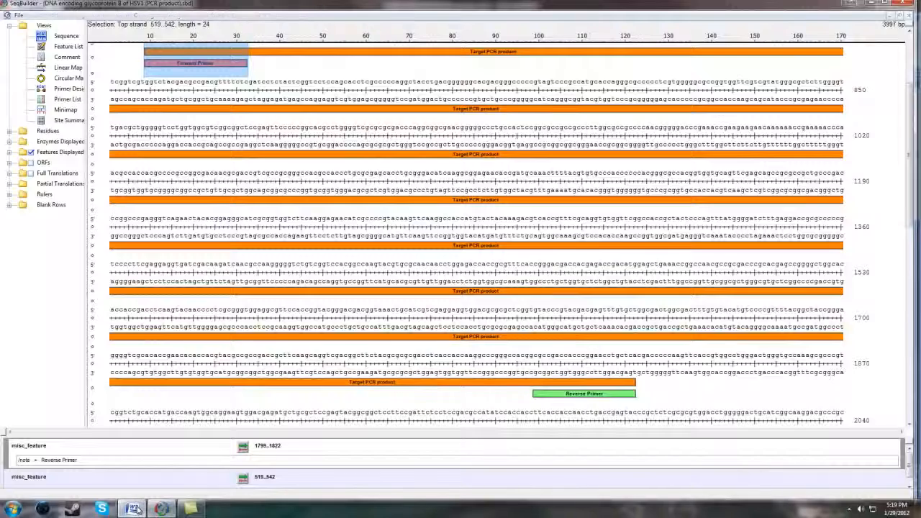
left_click(141, 511)
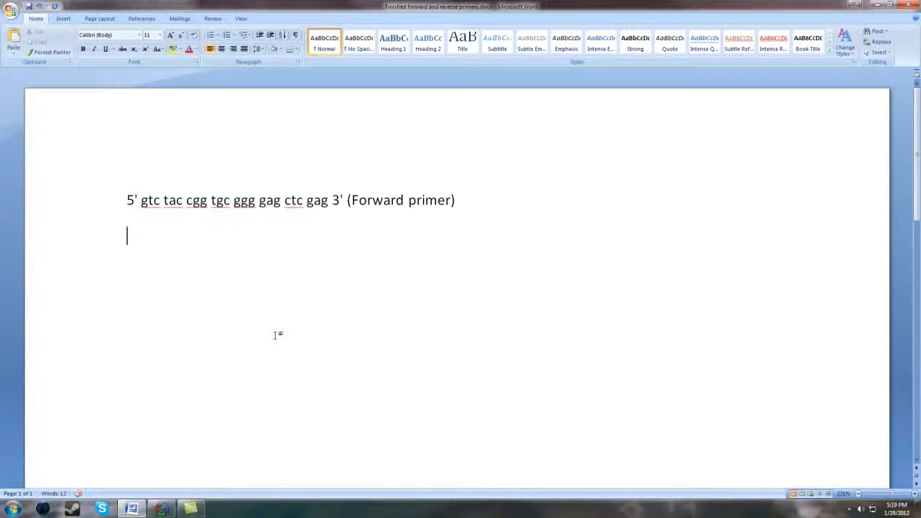
type("5'")
Read the Reverse Primer's bottom-strand bases in SeqBuilder from position 1822 back to 1799, and enter tgagcaggttccgggtggtcggcg after the second 5' in Word
left_click(162, 508)
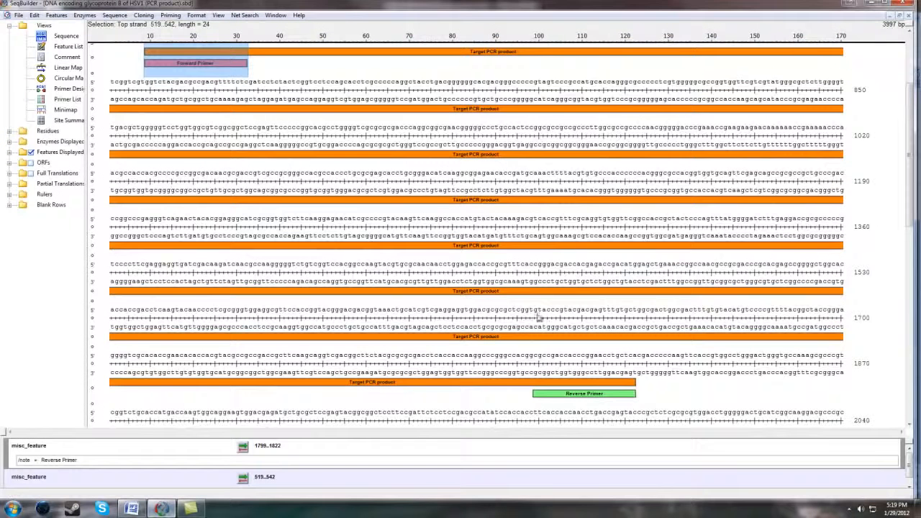
scroll(549, 326, "down", 1)
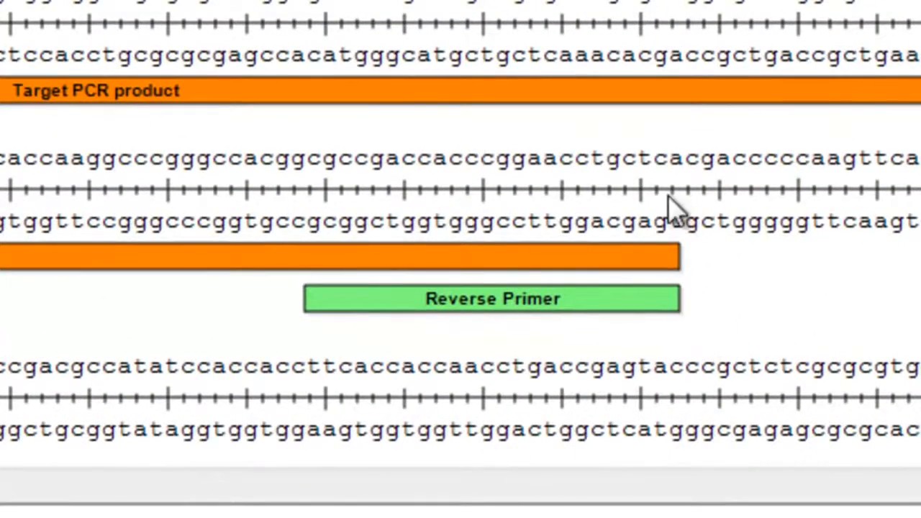
left_click(655, 306)
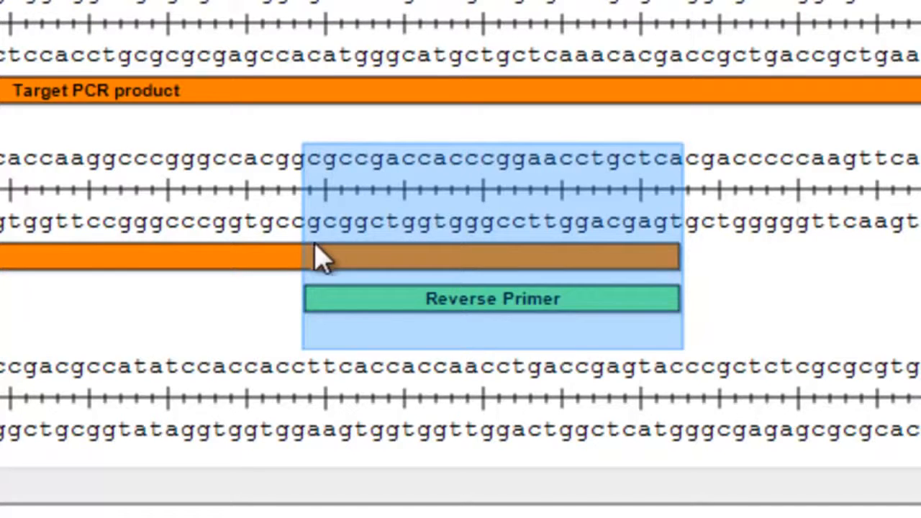
left_click(688, 223)
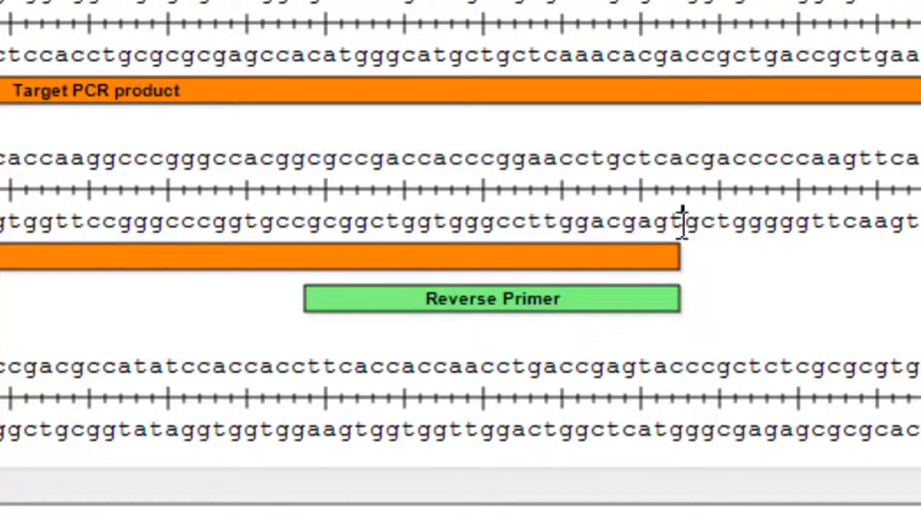
left_click_drag(678, 223, 303, 229)
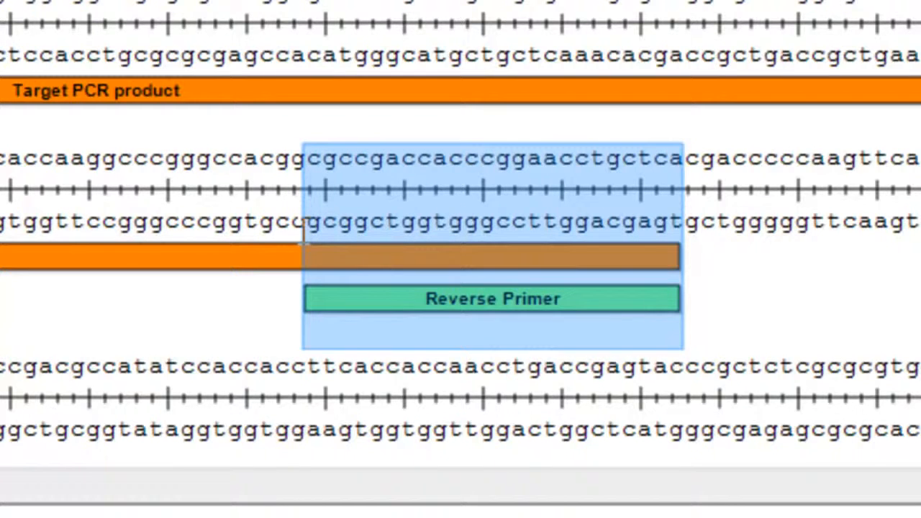
scroll(576, 319, "up", 2)
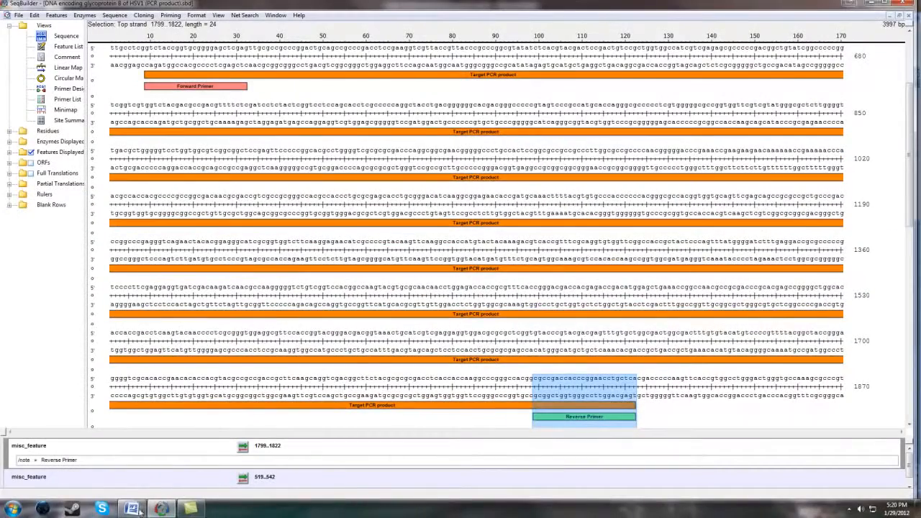
left_click(144, 509)
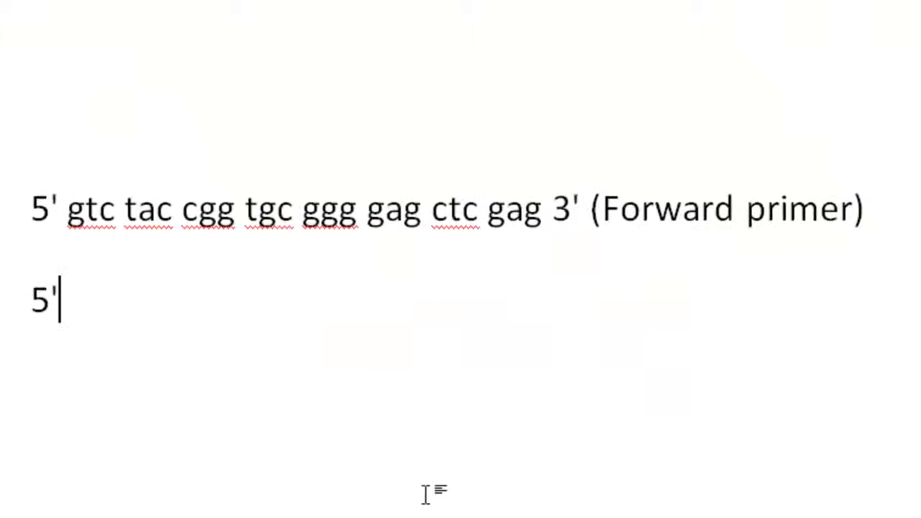
type("tgagcaggttccgggtggtcggcg")
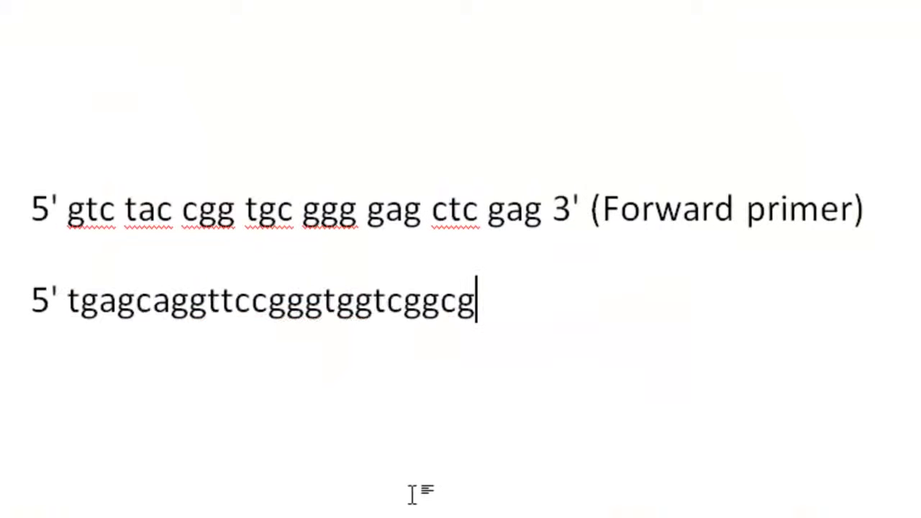
Separate the reverse primer sequence with spaces into groups of three bases, beginning with tga gca ggt
left_click(117, 301)
left_click(182, 316)
left_click(240, 306)
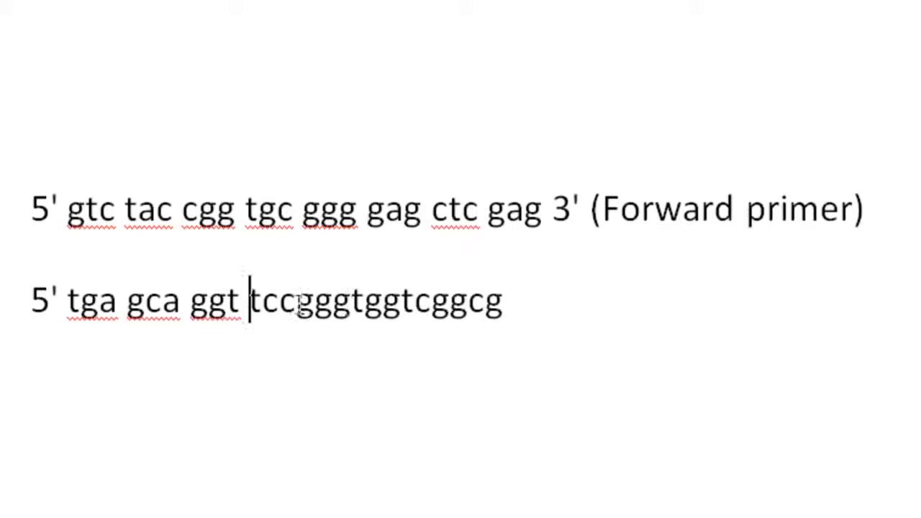